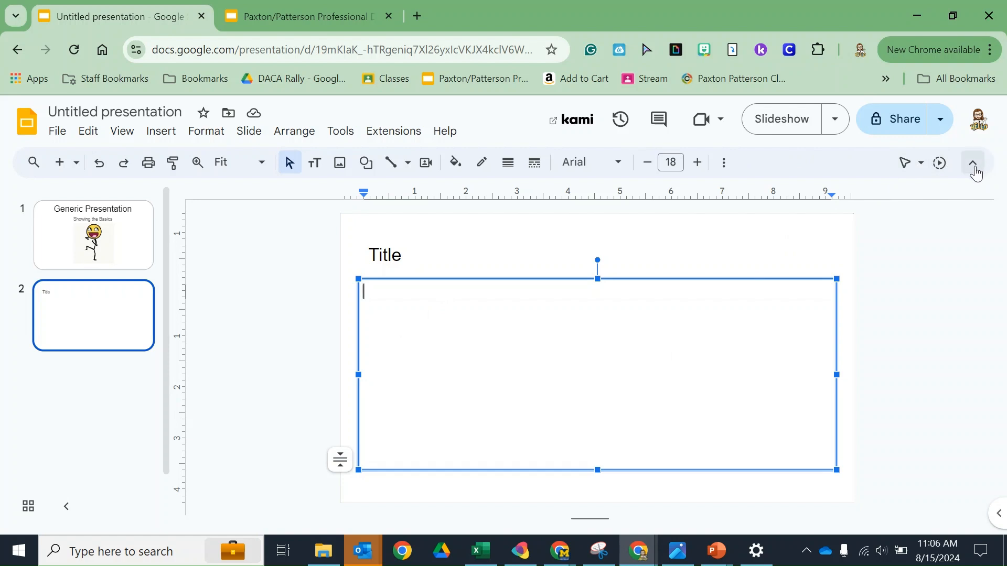
# Turn on a bulleted list in the slide's body box and enter the items Point 1 and Point 2
pyautogui.click(723, 164)
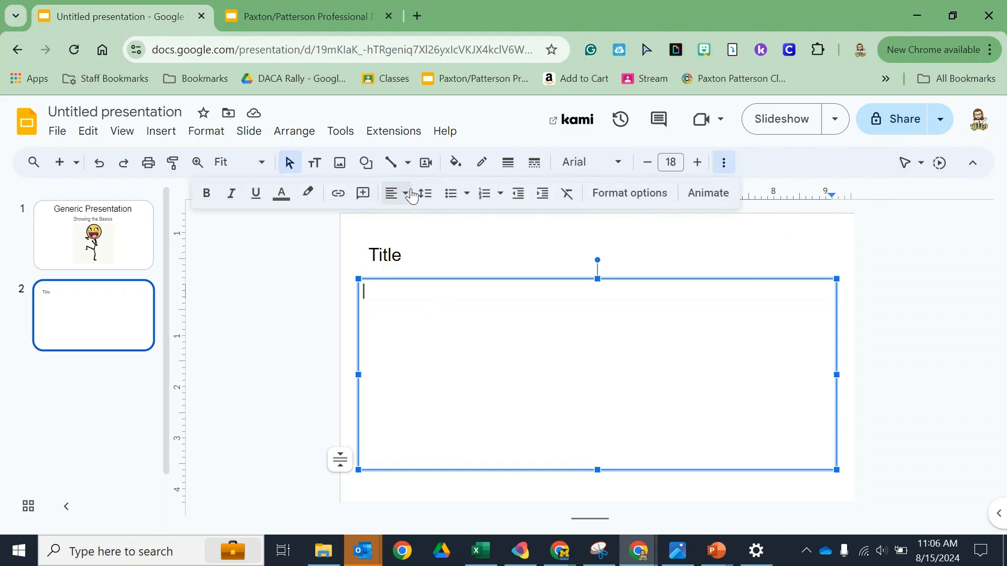
pyautogui.click(452, 194)
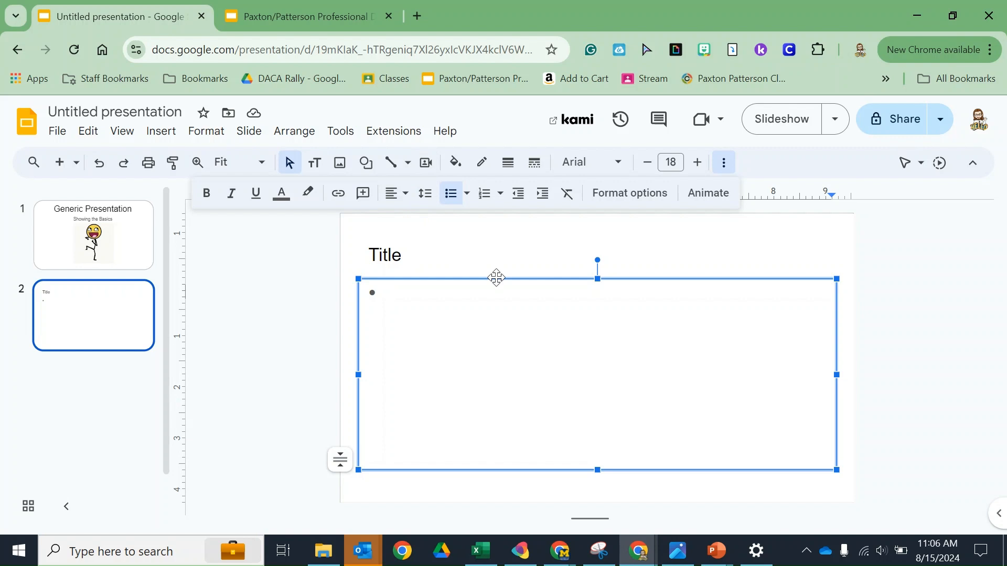
pyautogui.write('po')
pyautogui.write('int 1')
pyautogui.write('poi')
pyautogui.write('nt 2')
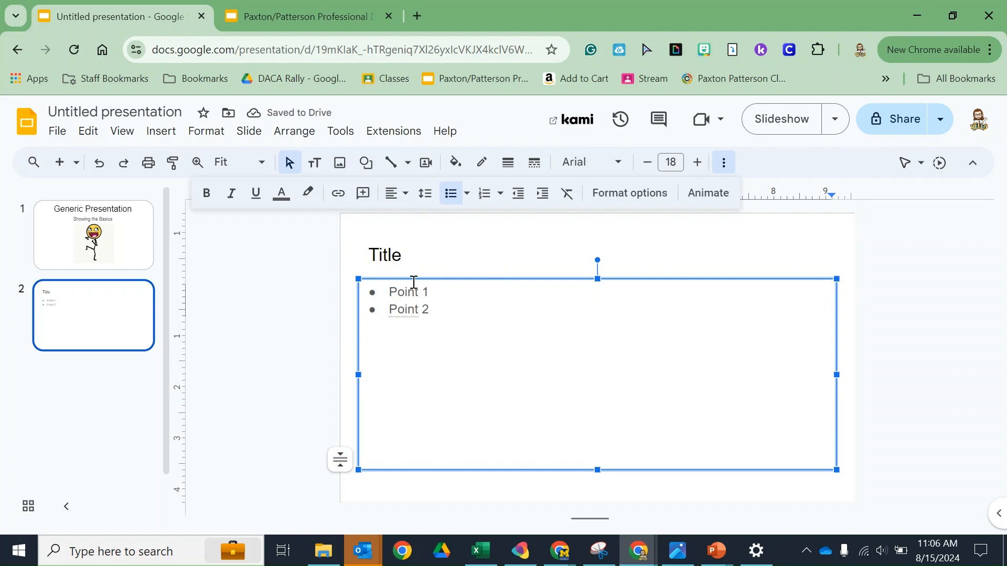
# Select the slide's title text and enlarge its font size to 50.5
pyautogui.click(397, 254)
pyautogui.doubleClick(386, 255)
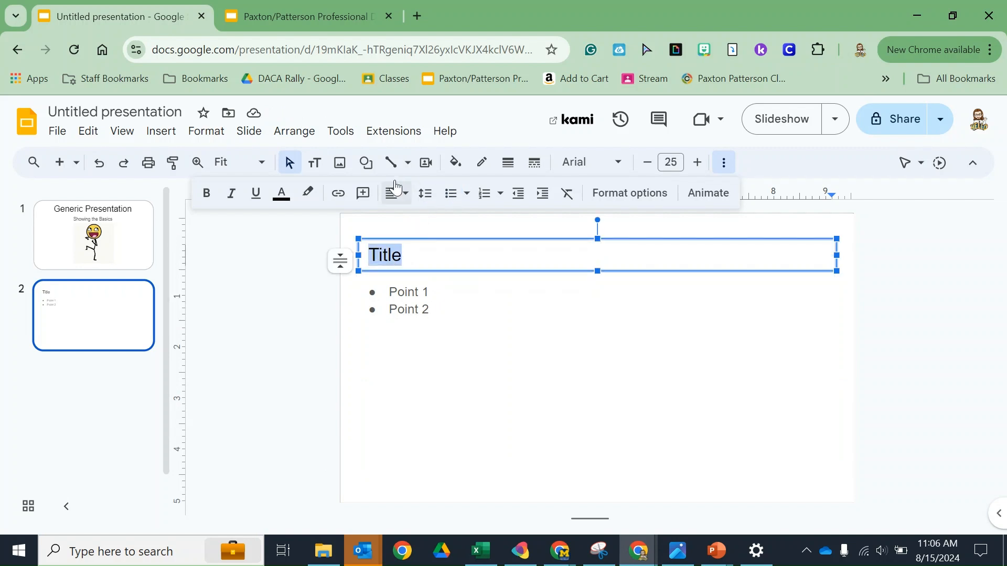
pyautogui.click(697, 163)
pyautogui.click(697, 163)
pyautogui.click(697, 163)
pyautogui.click(697, 162)
pyautogui.click(696, 162)
pyautogui.click(696, 162)
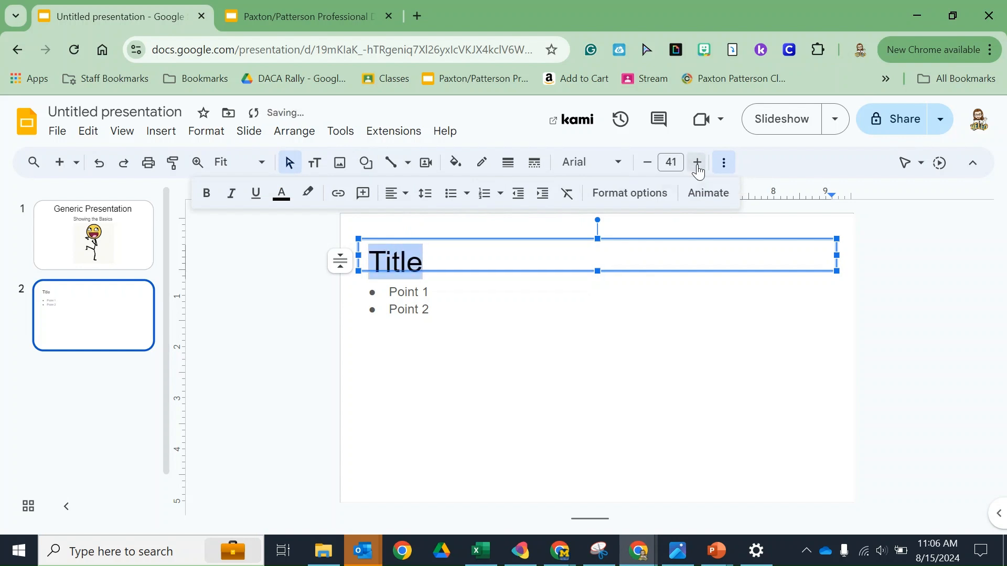
pyautogui.click(671, 162)
pyautogui.write('49.5')
pyautogui.press('Return')
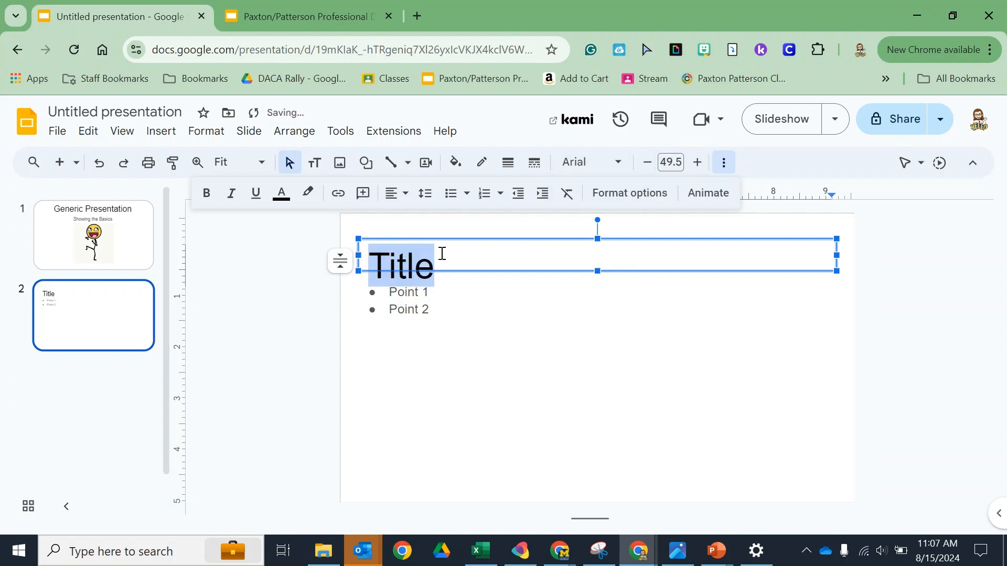
pyautogui.click(395, 195)
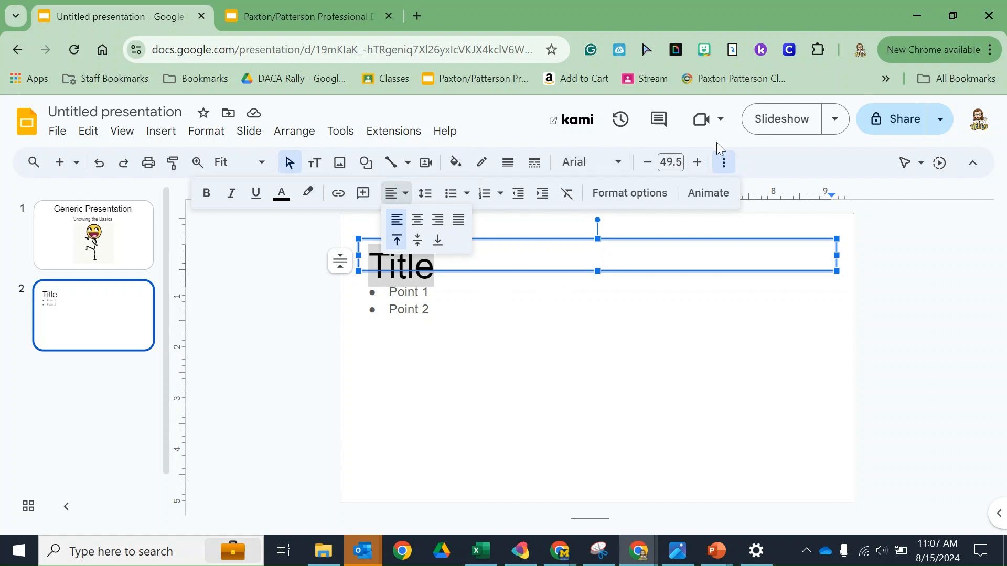
pyautogui.click(696, 162)
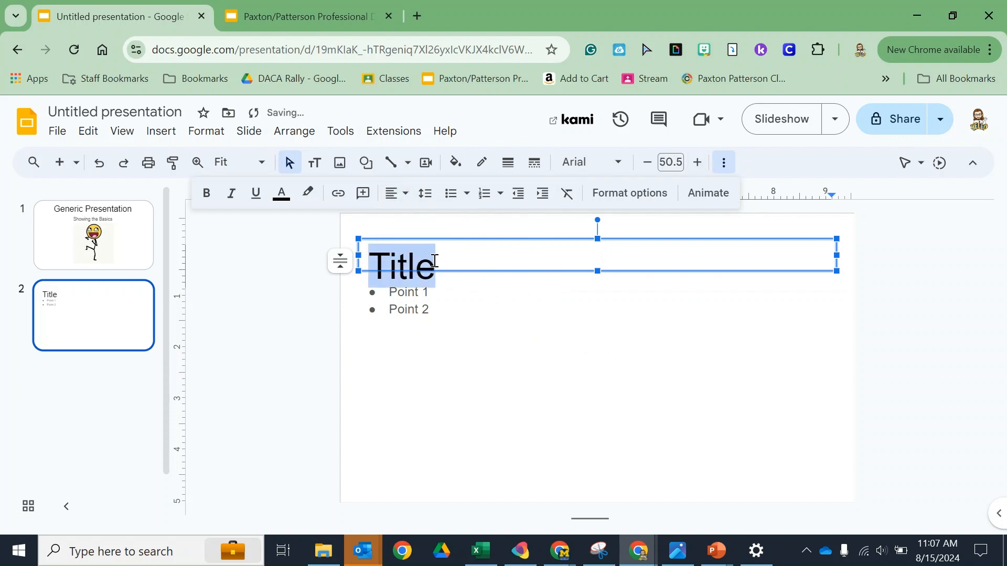
# Try centre, left and right alignment on the slide title
pyautogui.click(395, 194)
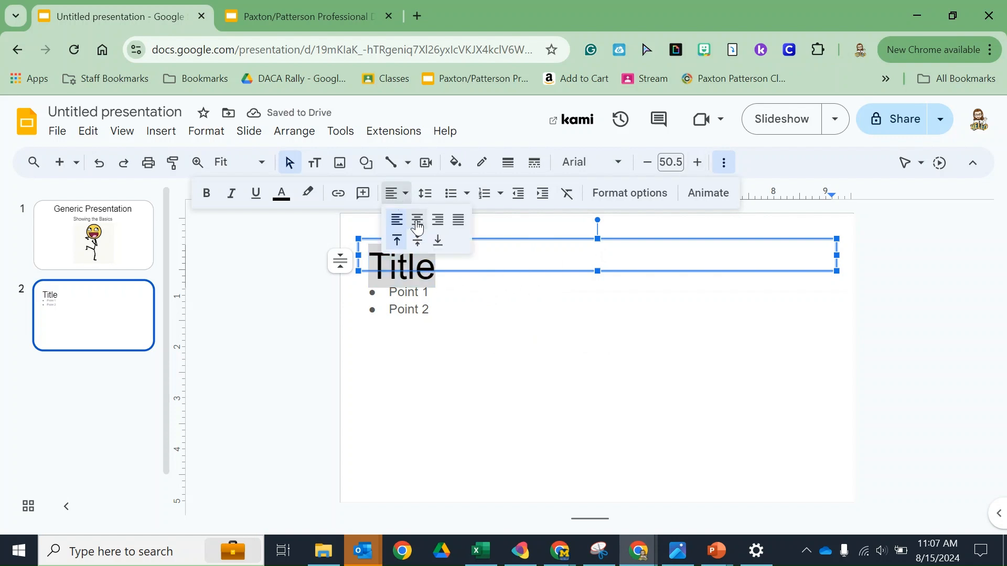
pyautogui.click(418, 220)
pyautogui.click(409, 203)
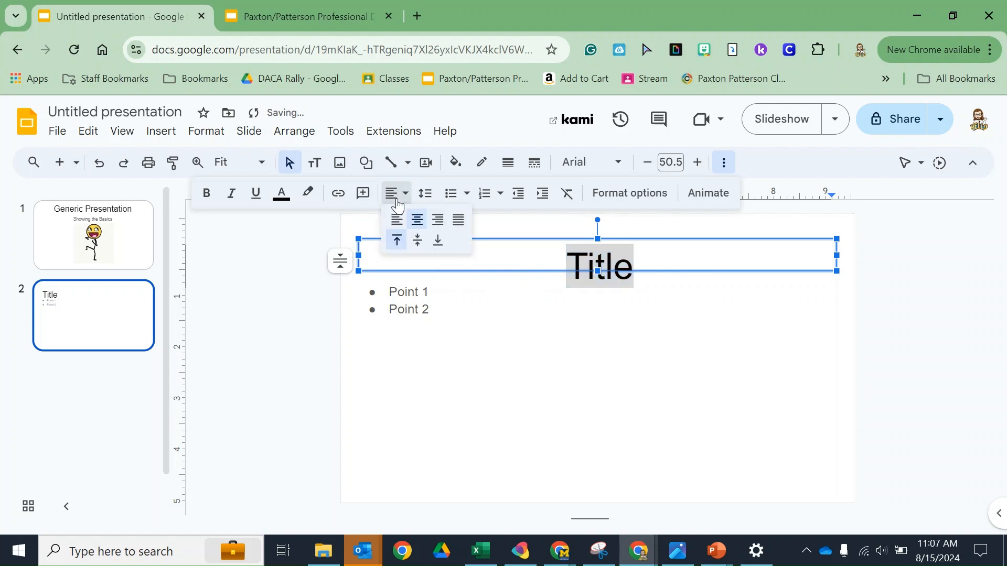
pyautogui.click(397, 221)
pyautogui.click(407, 204)
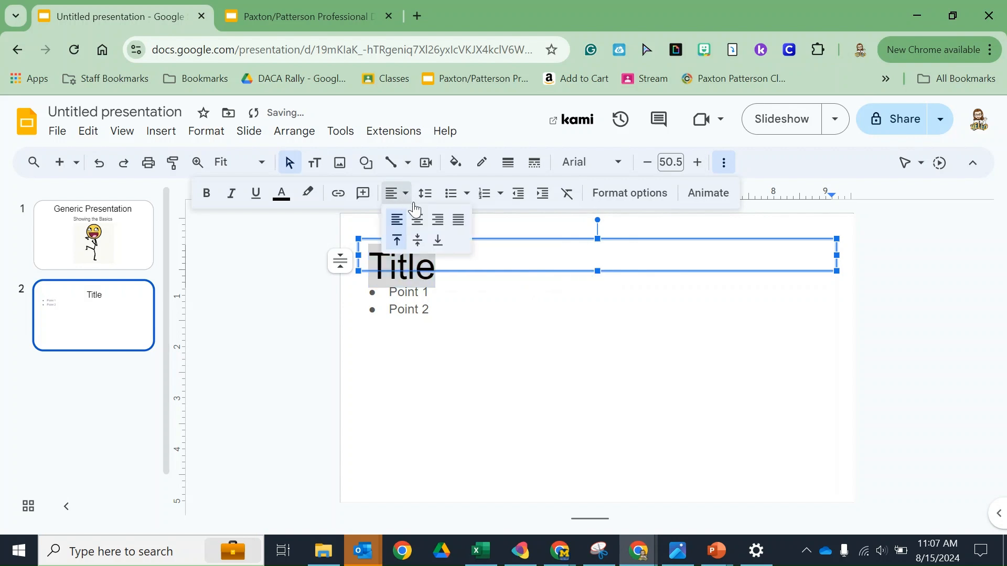
pyautogui.click(439, 220)
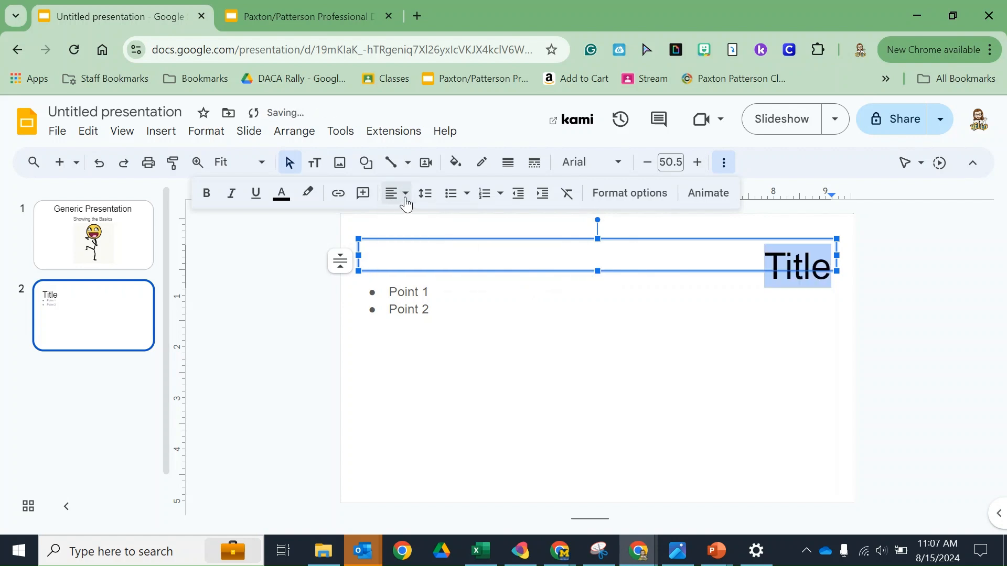
# Centre the slide title horizontally and adjust the height of its text box, raising the upper edge slightly
pyautogui.click(405, 197)
pyautogui.click(418, 220)
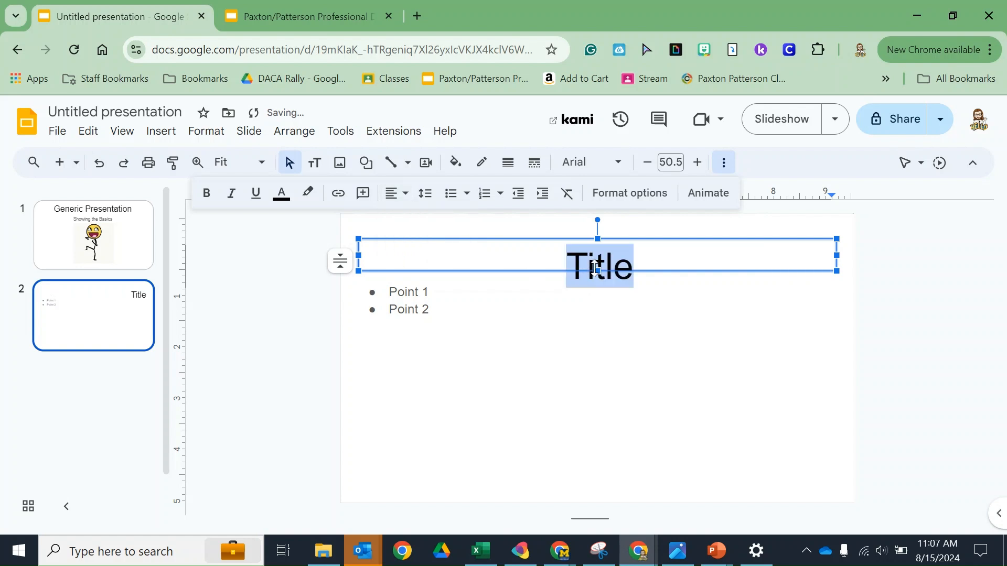
pyautogui.click(598, 271)
pyautogui.moveTo(599, 284); pyautogui.dragTo(597, 284)
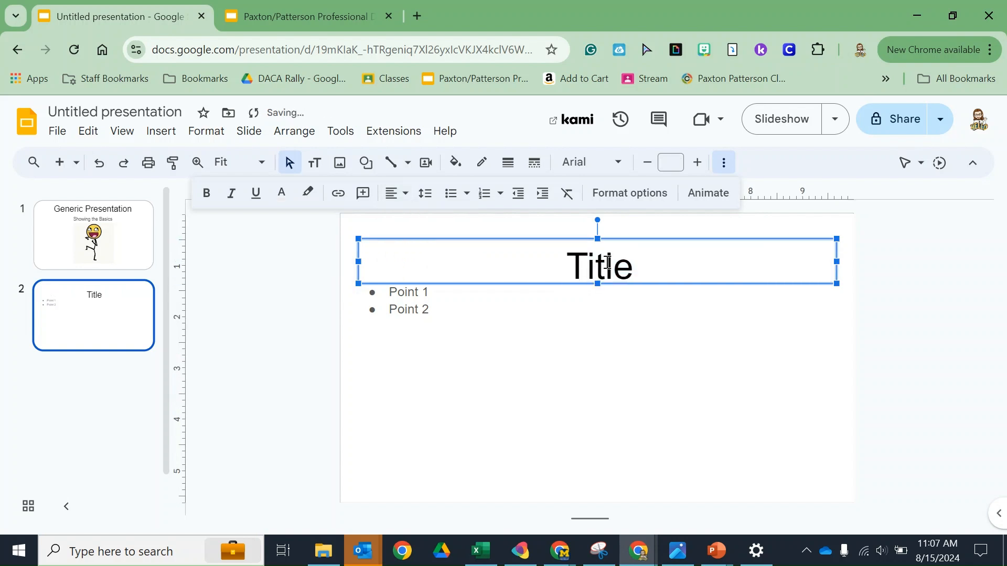
pyautogui.moveTo(622, 234); pyautogui.dragTo(596, 233)
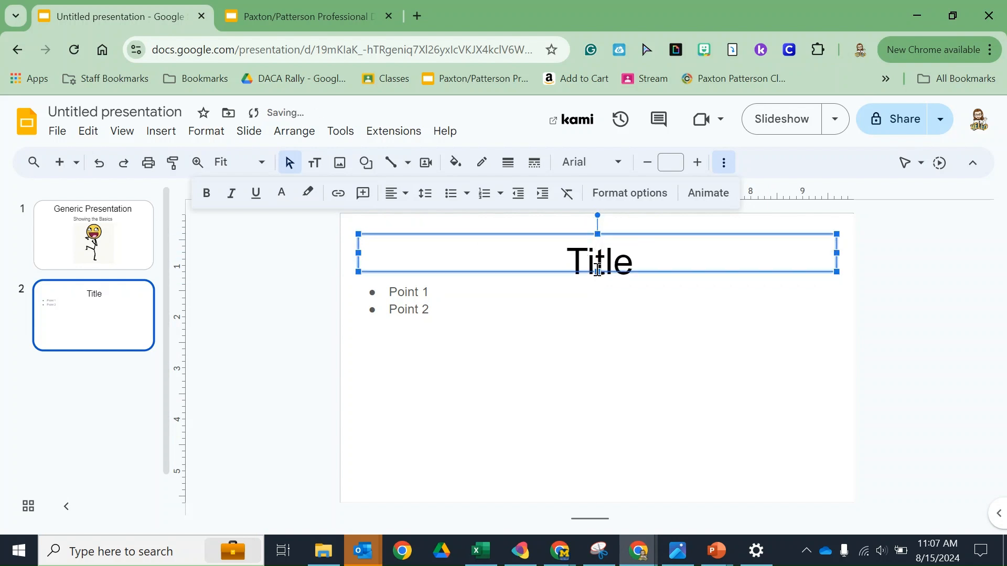
# Try to reduce the font size of the slide title
pyautogui.click(571, 257)
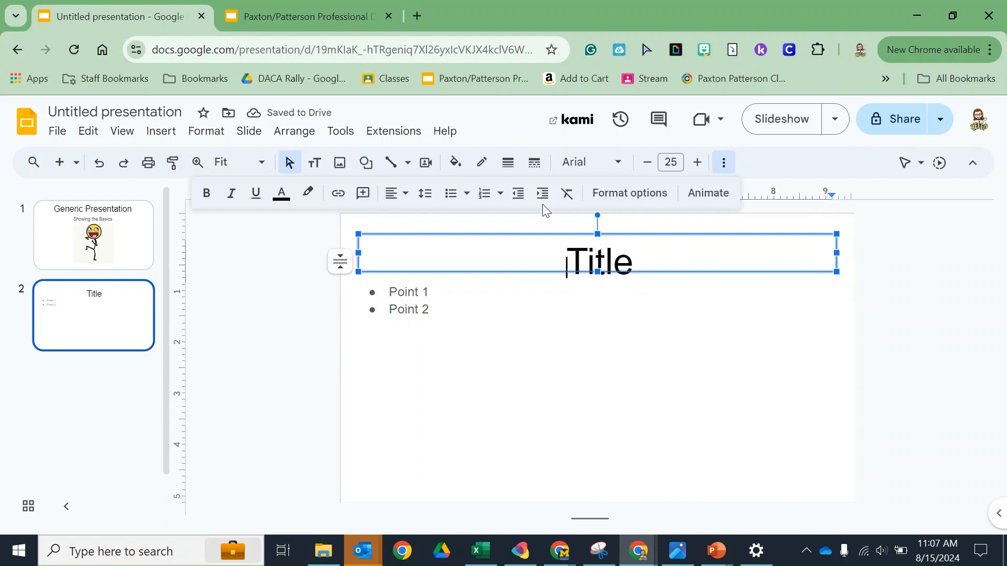
pyautogui.click(644, 163)
pyautogui.click(645, 164)
pyautogui.click(501, 320)
# Change the text colour of the whole slide title to magenta
pyautogui.moveTo(564, 261); pyautogui.dragTo(635, 263)
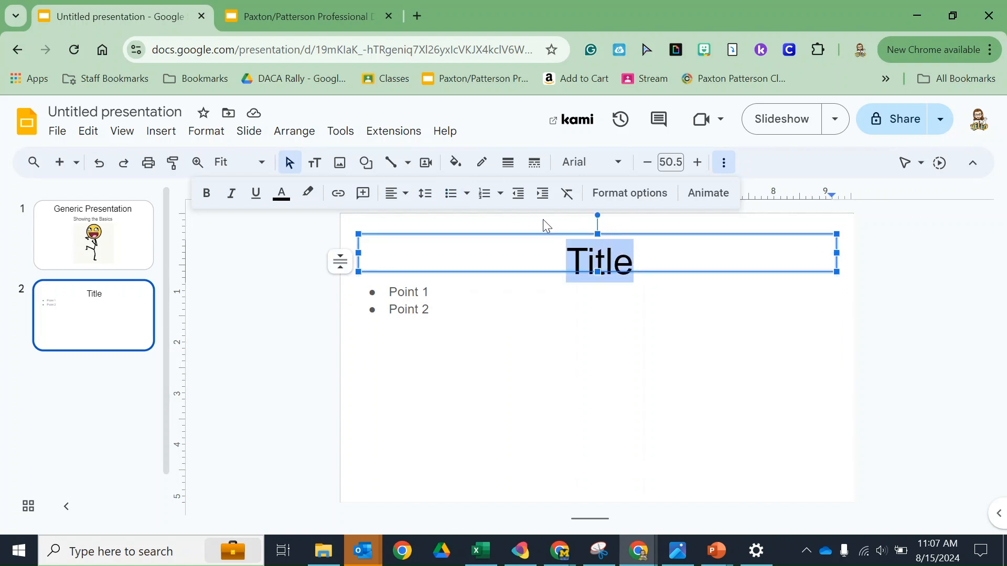
pyautogui.click(282, 199)
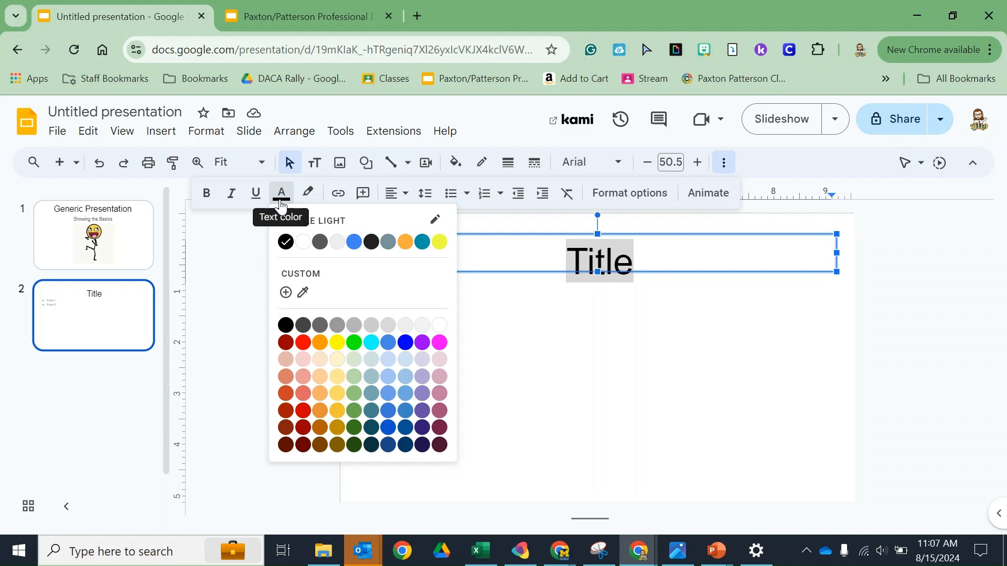
pyautogui.click(438, 342)
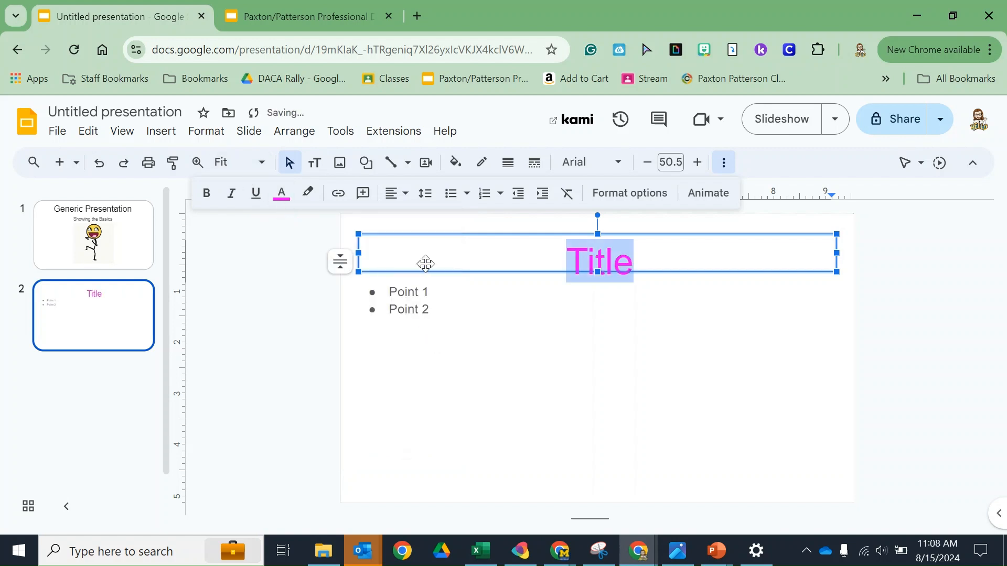
pyautogui.click(563, 262)
pyautogui.click(617, 262)
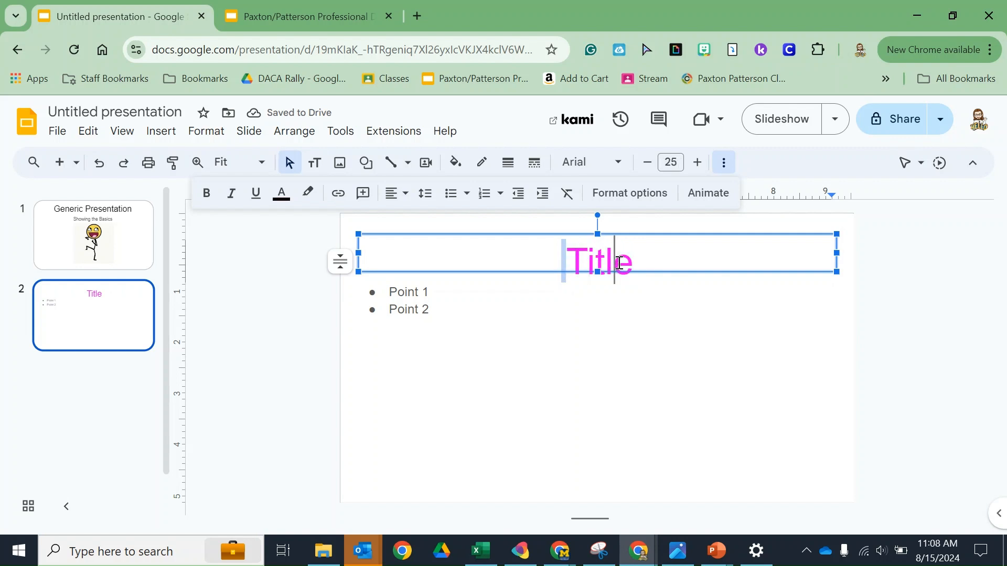
pyautogui.click(100, 165)
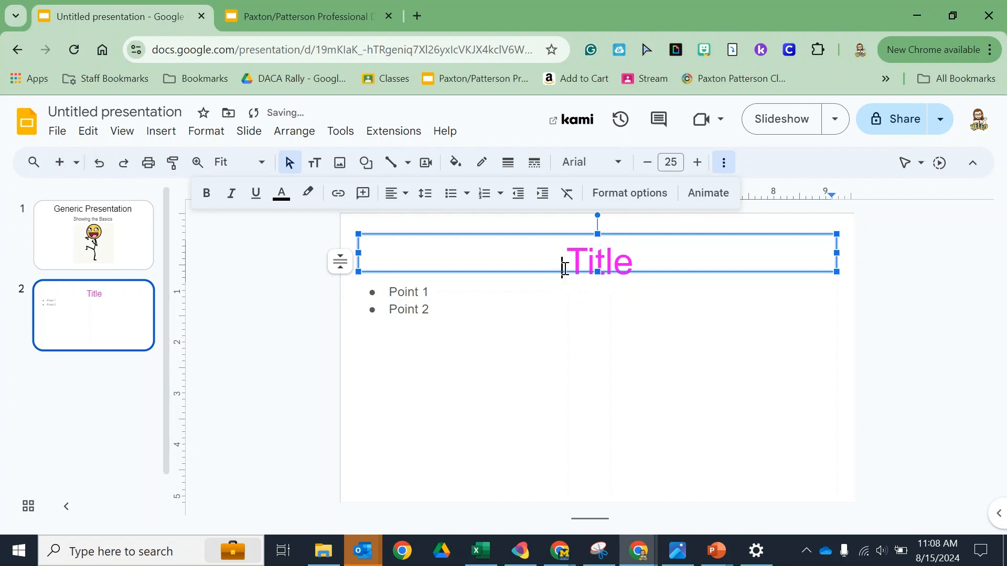
# Apply underline, bold and italic to the whole slide title and deselect it
pyautogui.moveTo(560, 267); pyautogui.dragTo(626, 274)
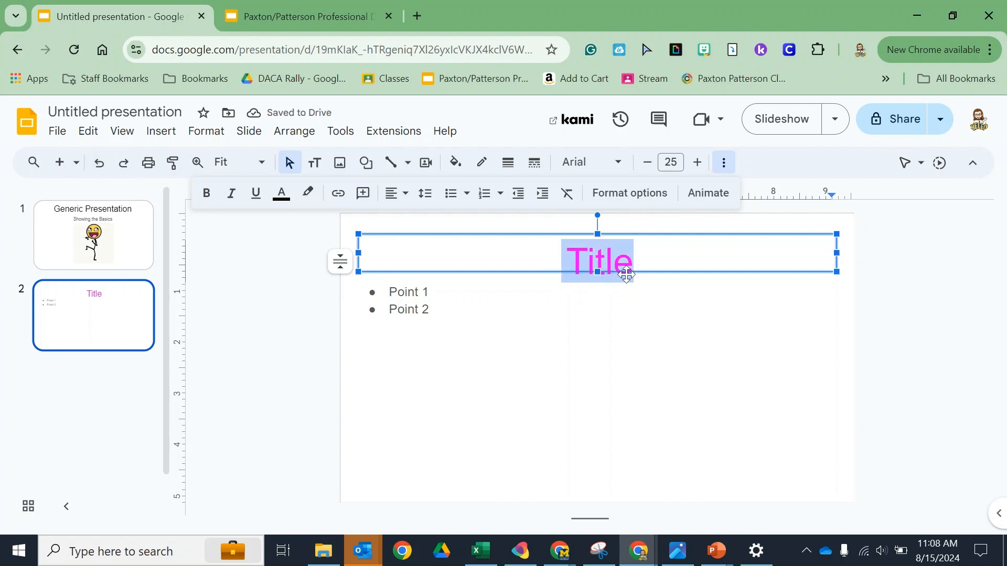
pyautogui.click(256, 198)
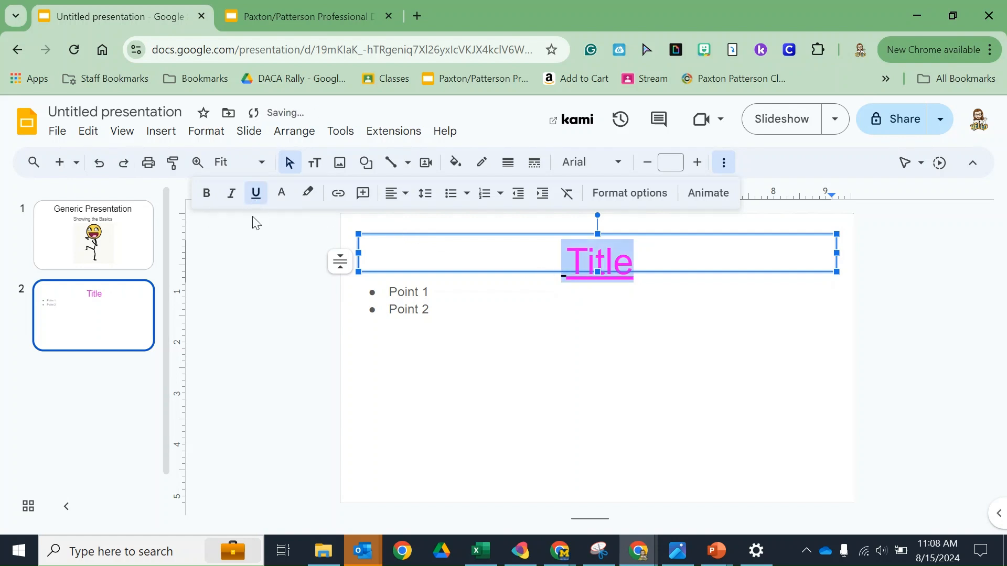
pyautogui.click(208, 203)
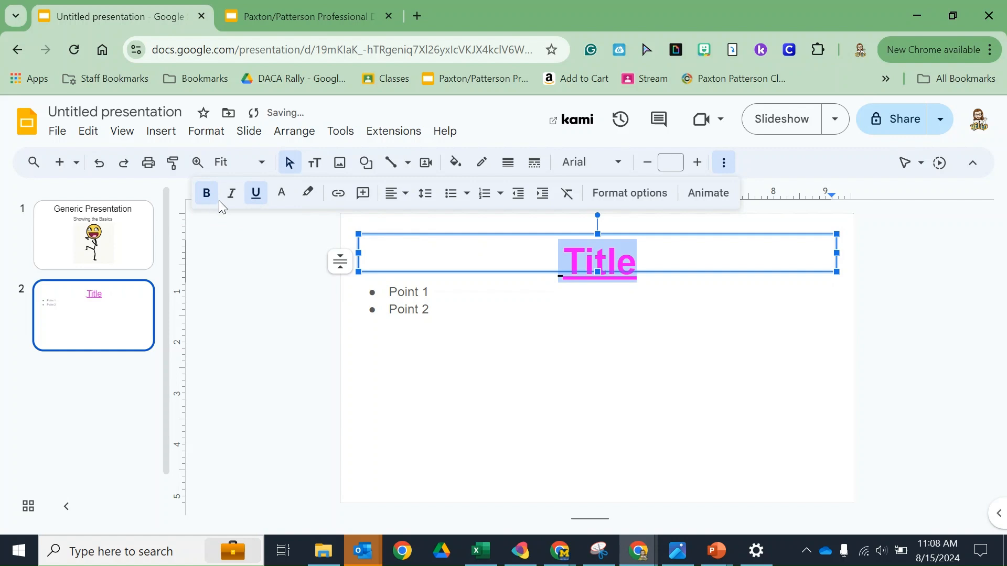
pyautogui.click(230, 197)
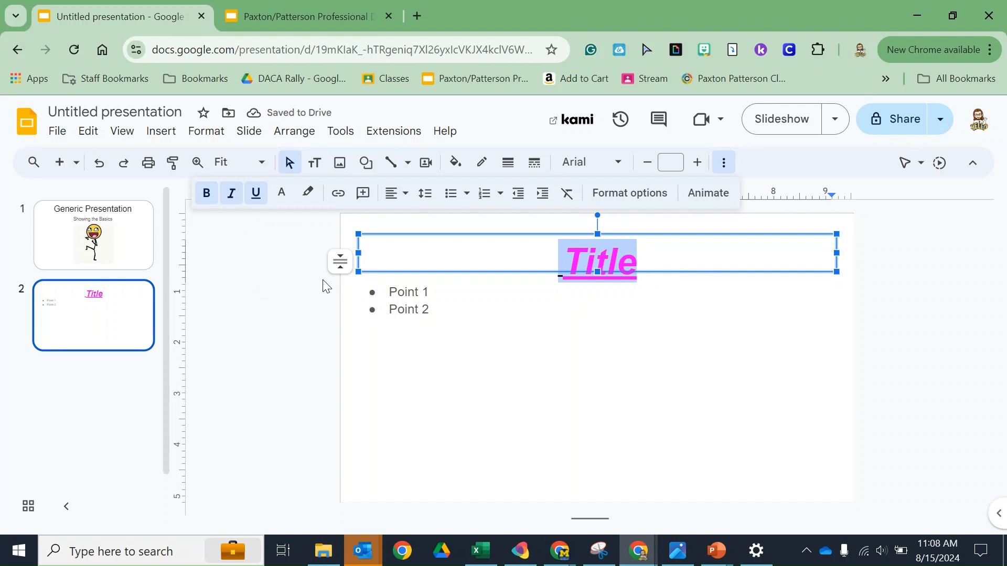
pyautogui.click(923, 331)
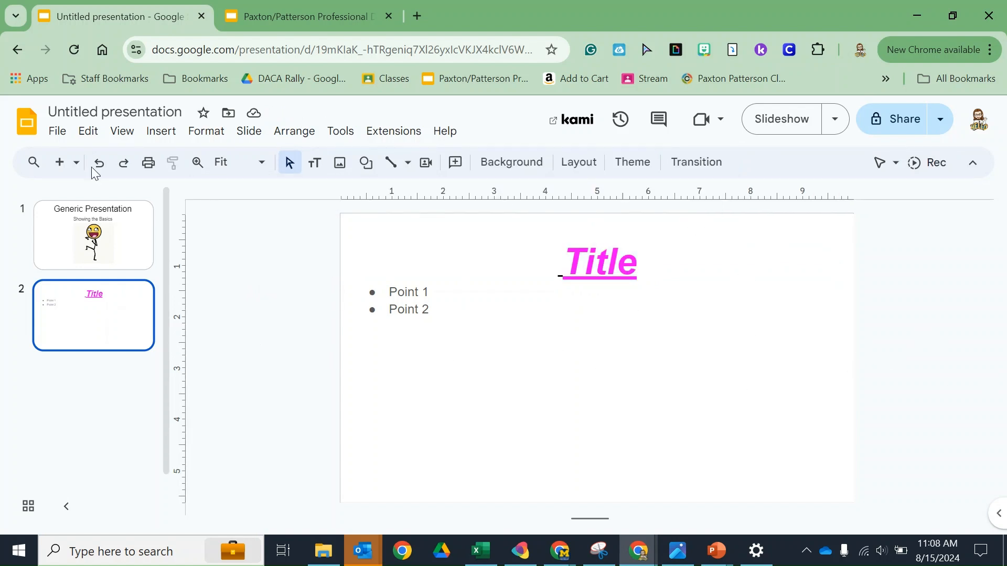
# Look through the available sources for inserting an image on the slide
pyautogui.click(161, 135)
pyautogui.moveTo(341, 160)
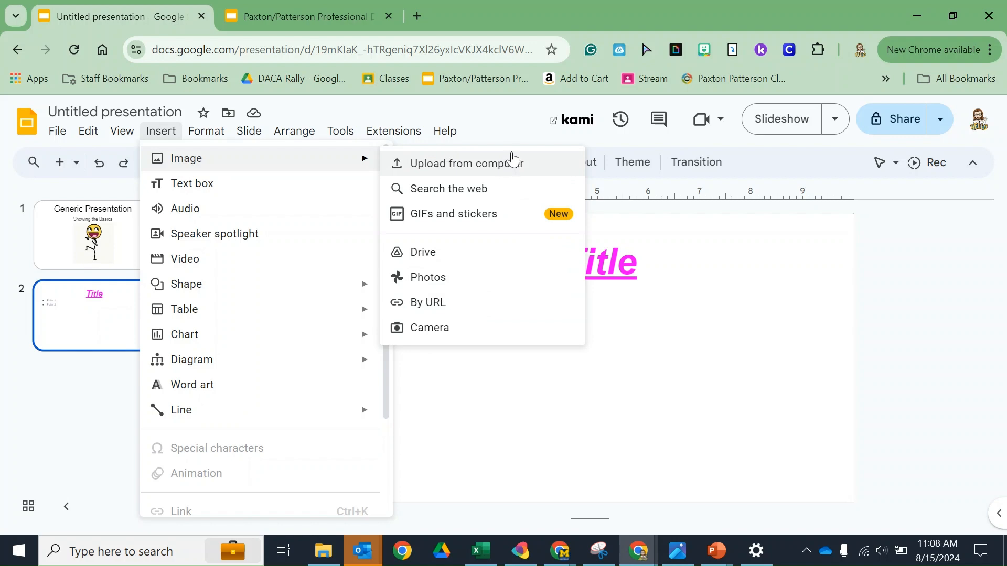
# Open the SlidesMania website, slidesmania.com, in a new browser tab
pyautogui.click(417, 17)
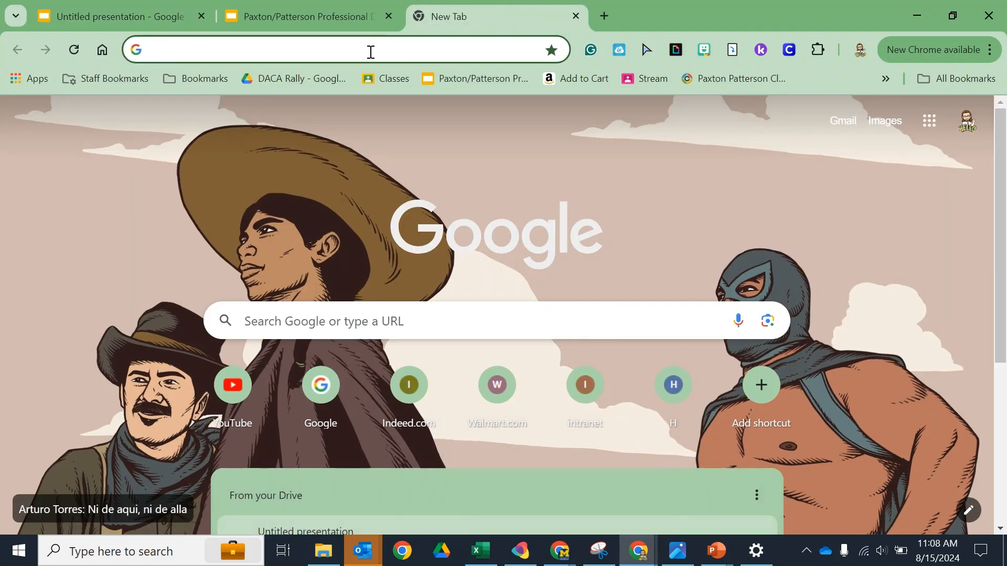
pyautogui.write('slides')
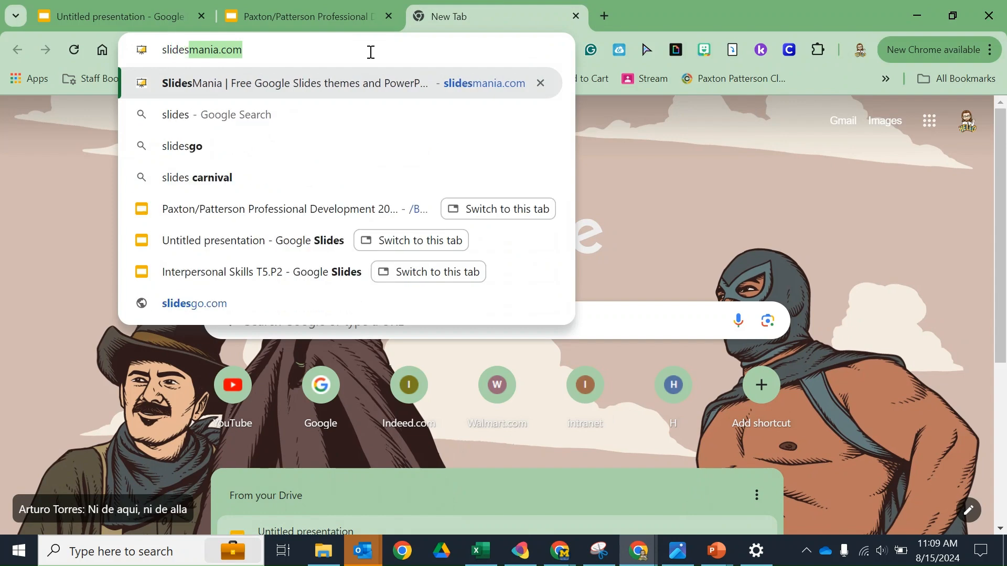
pyautogui.click(292, 83)
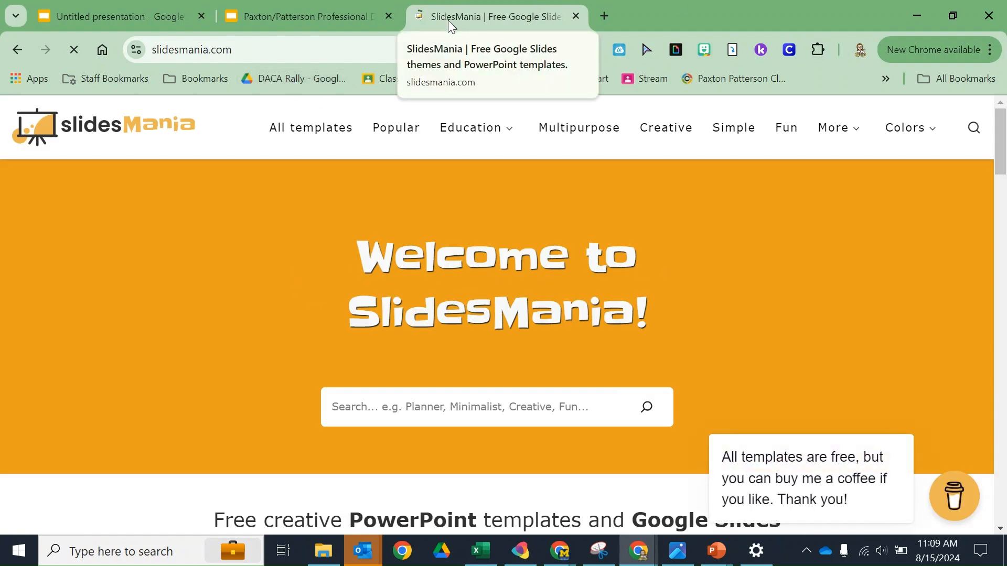
# Open the Fun template category on SlidesMania, dismiss the advertisement, and browse the listed themes
pyautogui.click(778, 135)
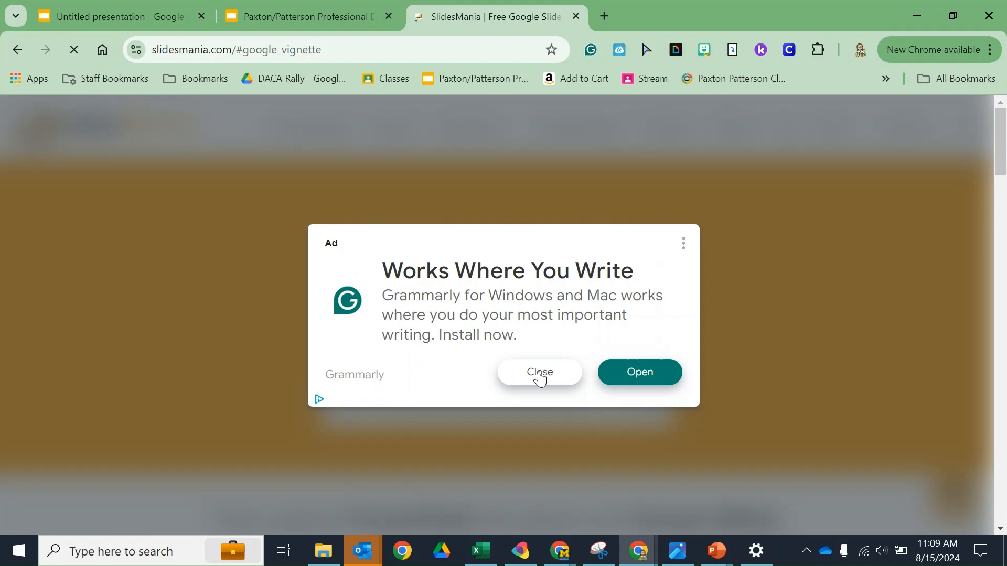
pyautogui.click(517, 385)
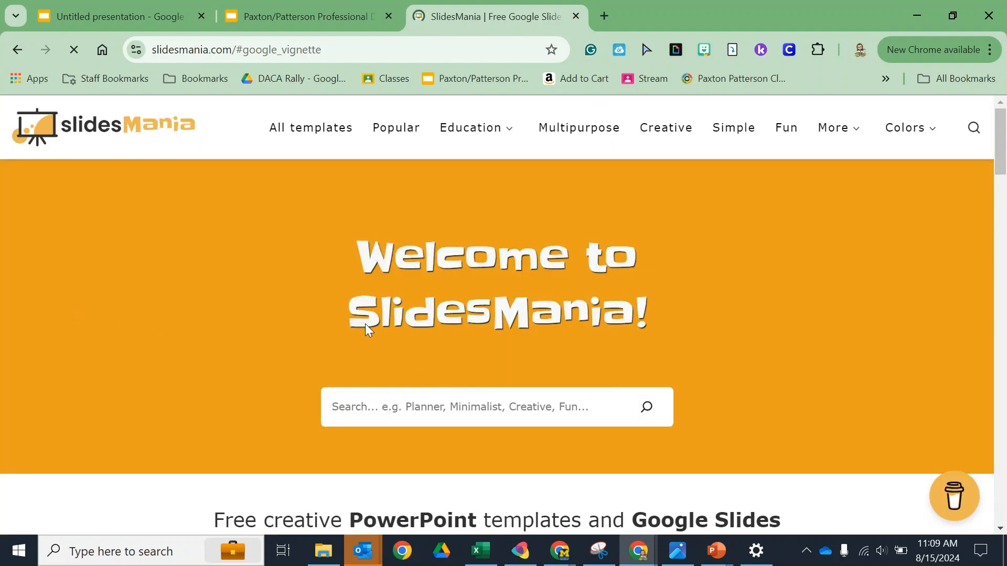
pyautogui.scroll(-5, 766, 427)
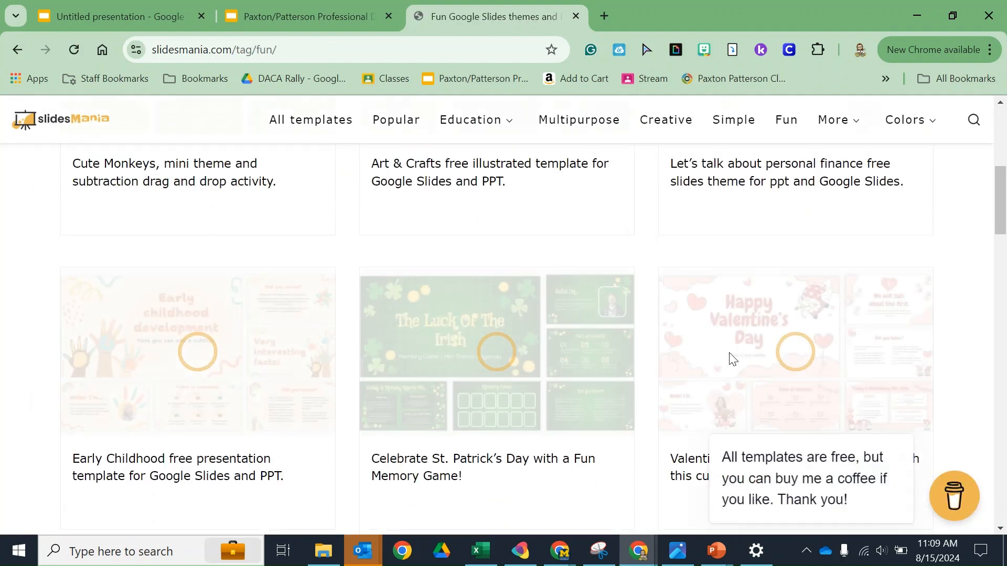
pyautogui.scroll(-9, 733, 358)
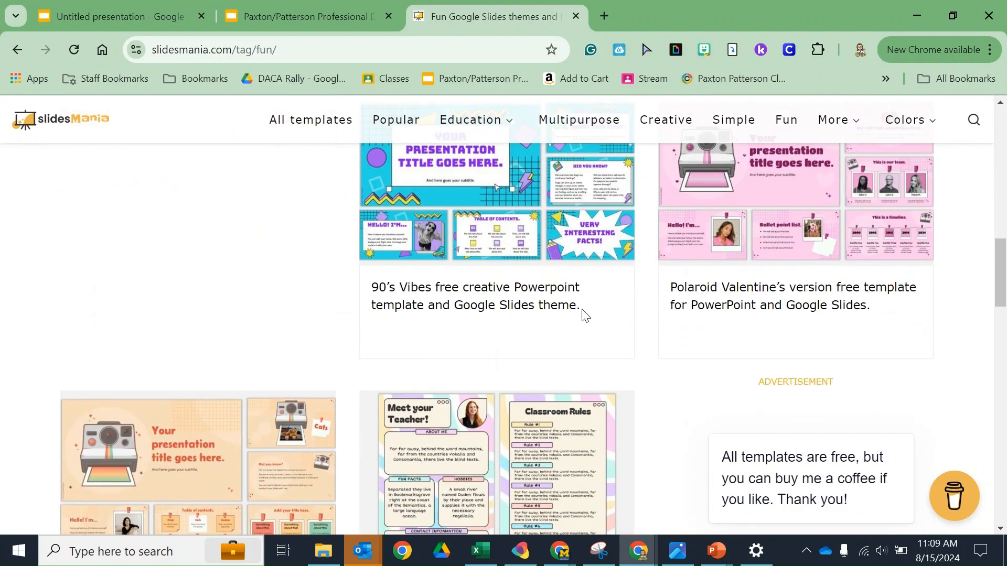
pyautogui.scroll(-3, 576, 316)
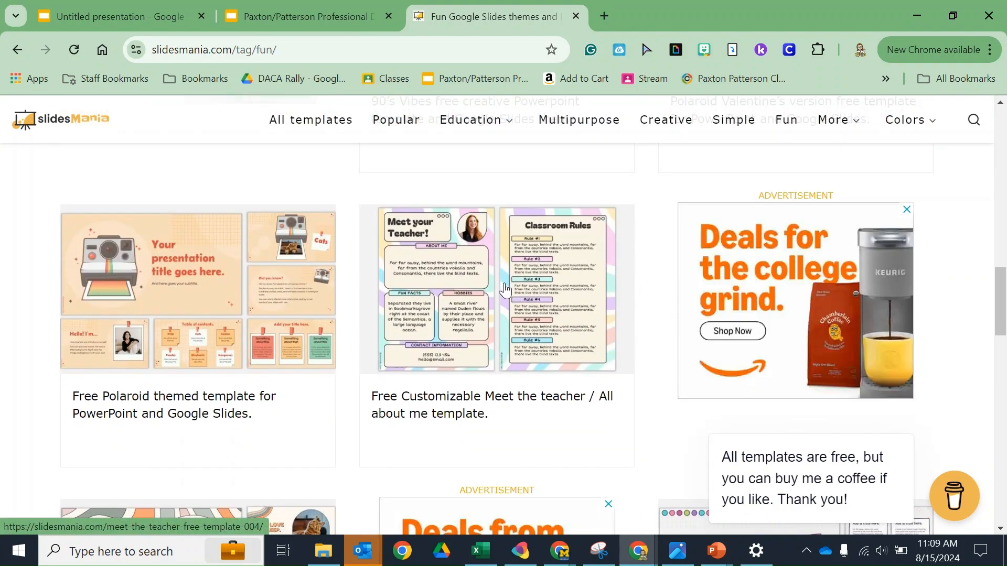
# Browse the rest of the Fun themes and open the Halloween Story free PPT and Google Slides template page
pyautogui.scroll(-10, 505, 288)
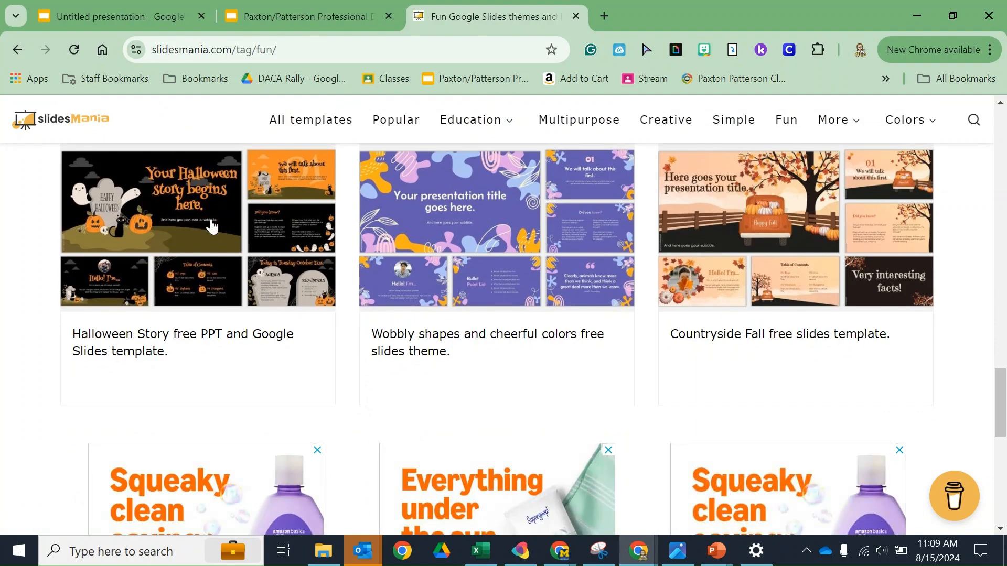
pyautogui.scroll(-10, 262, 247)
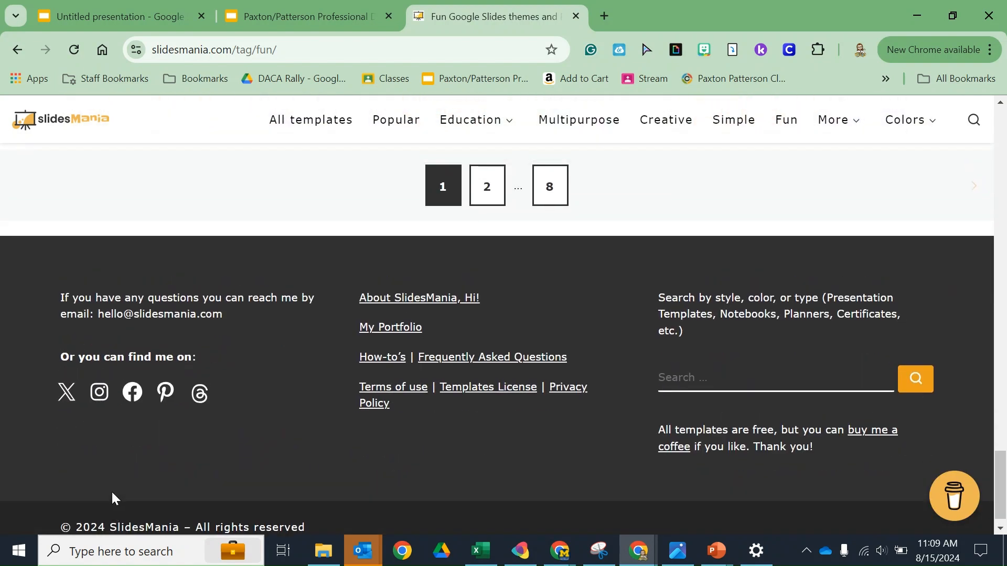
pyautogui.scroll(14, 115, 498)
pyautogui.click(202, 448)
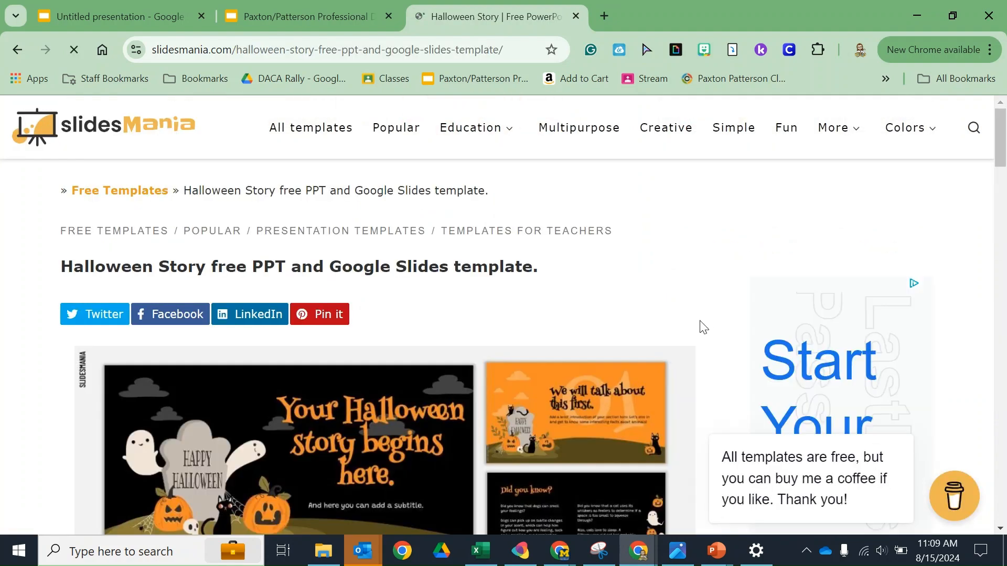
# Open the Halloween Story template in Google Slides, create an editable copy from it, and dismiss the document add-ons pane
pyautogui.scroll(-5, 701, 334)
pyautogui.scroll(-7, 701, 334)
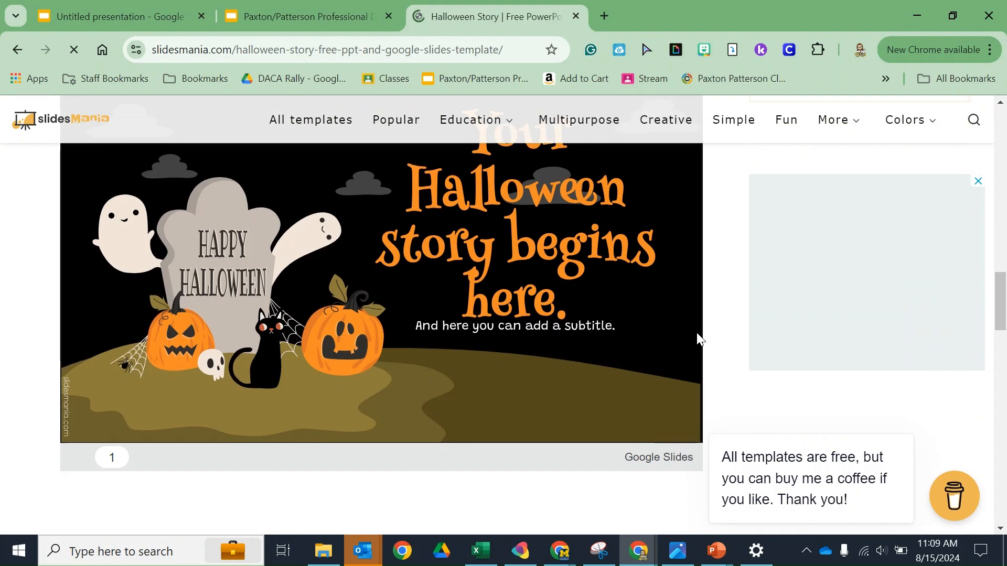
pyautogui.scroll(-8, 701, 339)
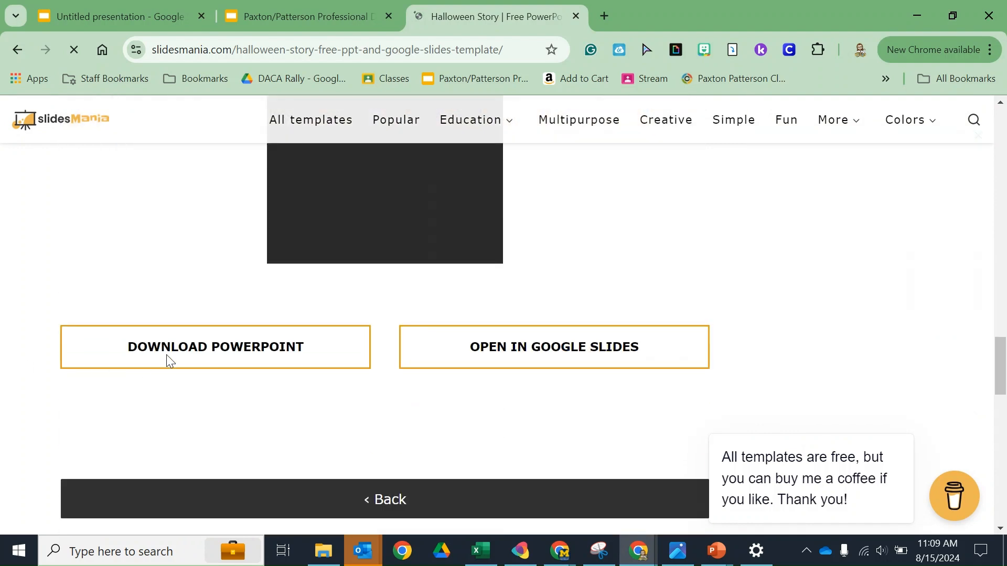
pyautogui.click(513, 347)
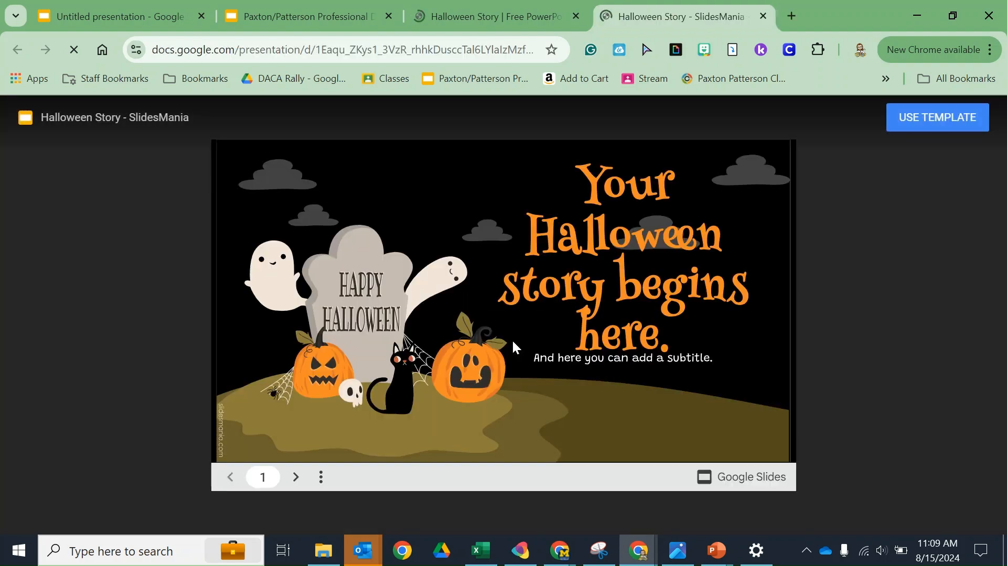
pyautogui.click(915, 121)
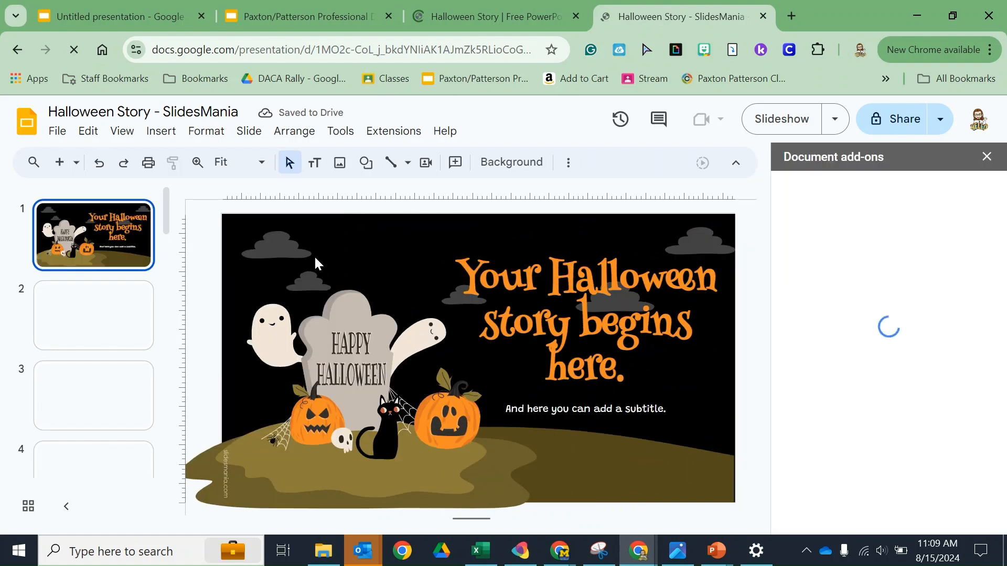
pyautogui.click(985, 157)
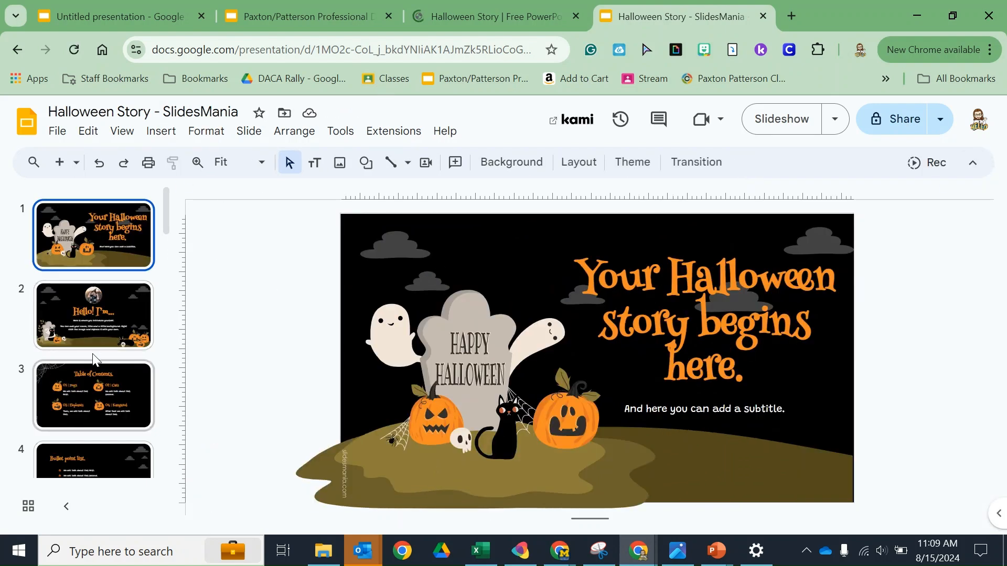
# Look through the template's slides and select the title text box on the first slide
pyautogui.scroll(-5, 108, 359)
pyautogui.scroll(5, 108, 314)
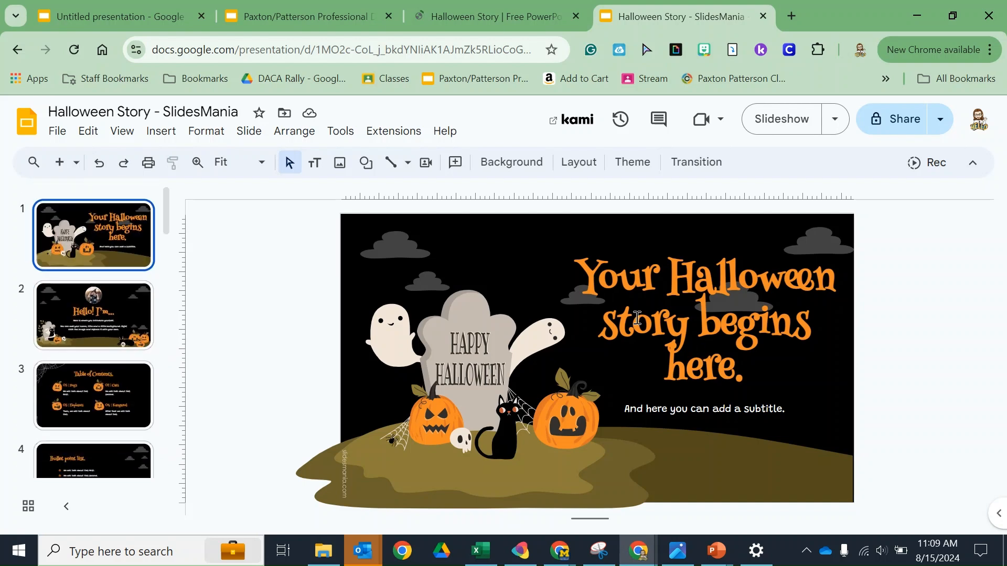
pyautogui.click(640, 318)
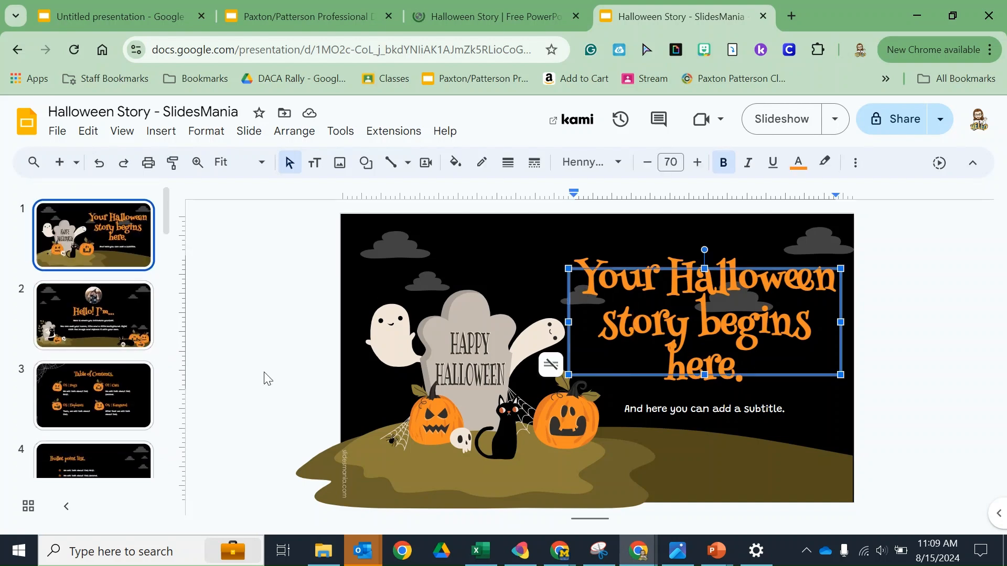